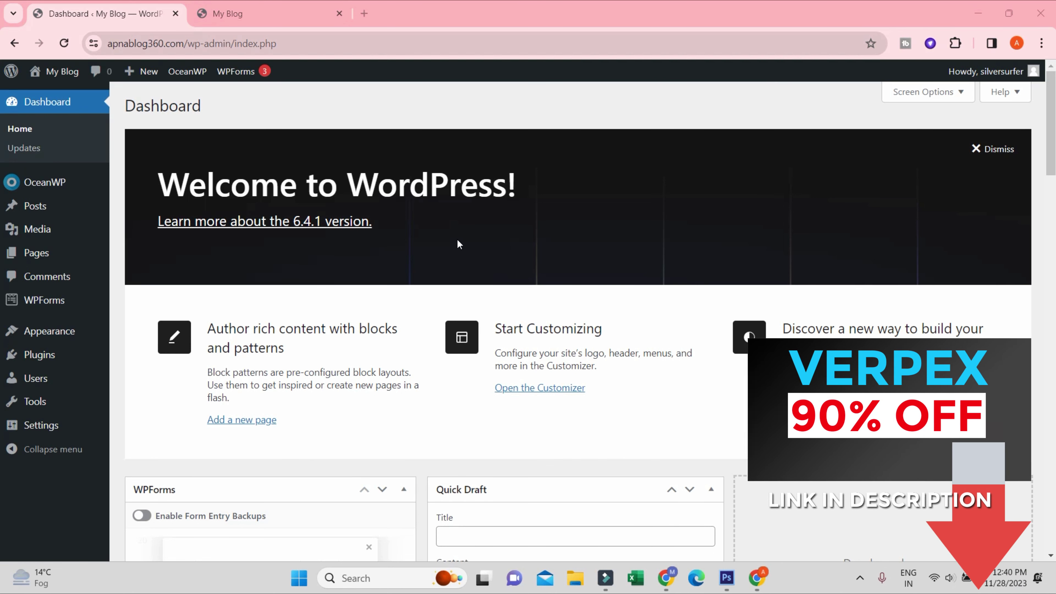
Step: Look through the posts on the blog's front page, from the header down to the footer
click(218, 8)
scroll(460, 299, down, 7)
scroll(465, 279, down, 5)
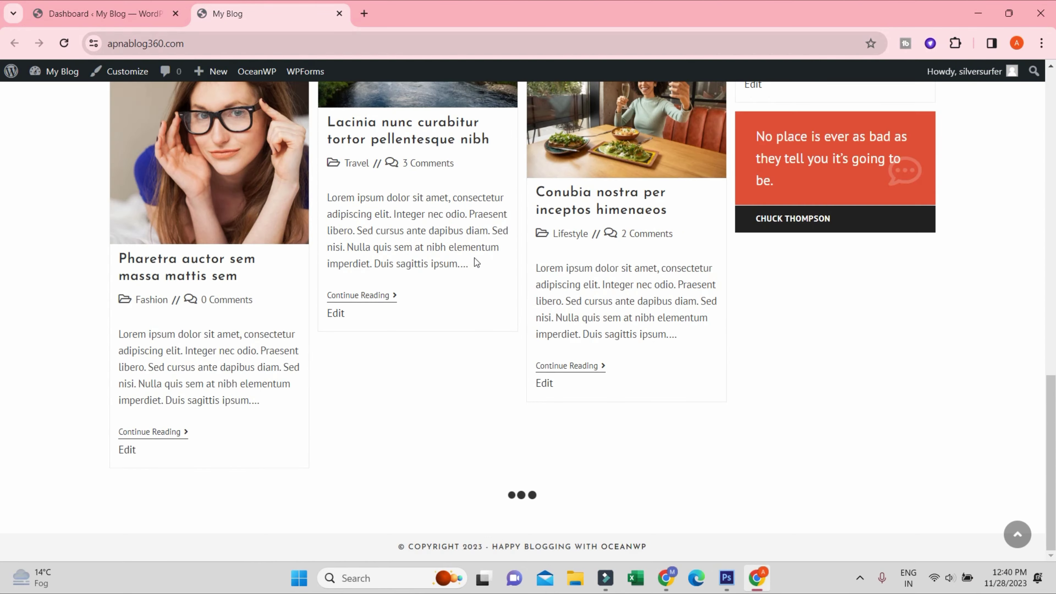
scroll(428, 189, up, 15)
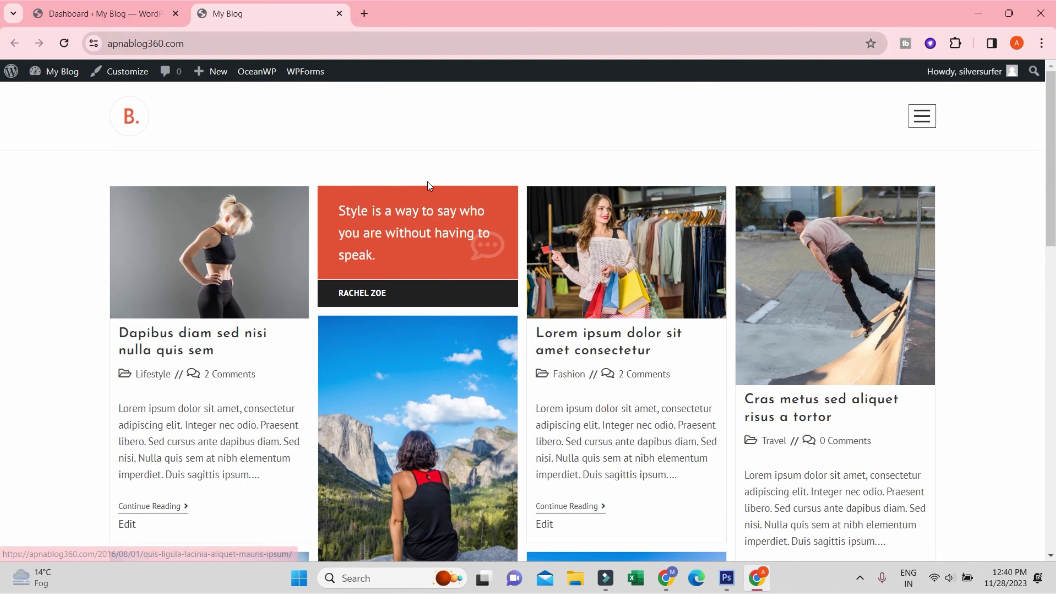
click(121, 5)
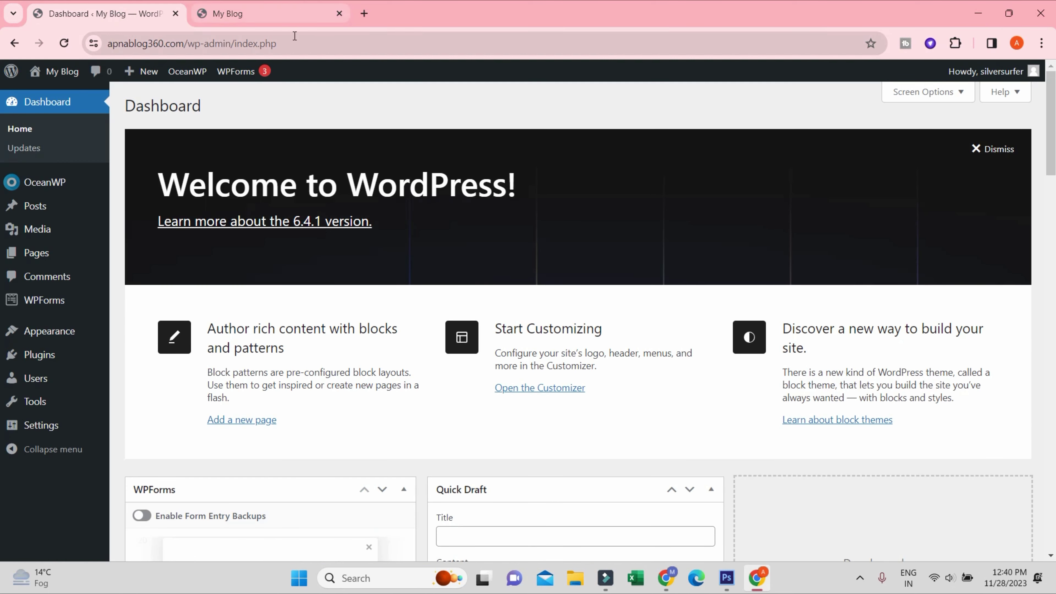
click(283, 18)
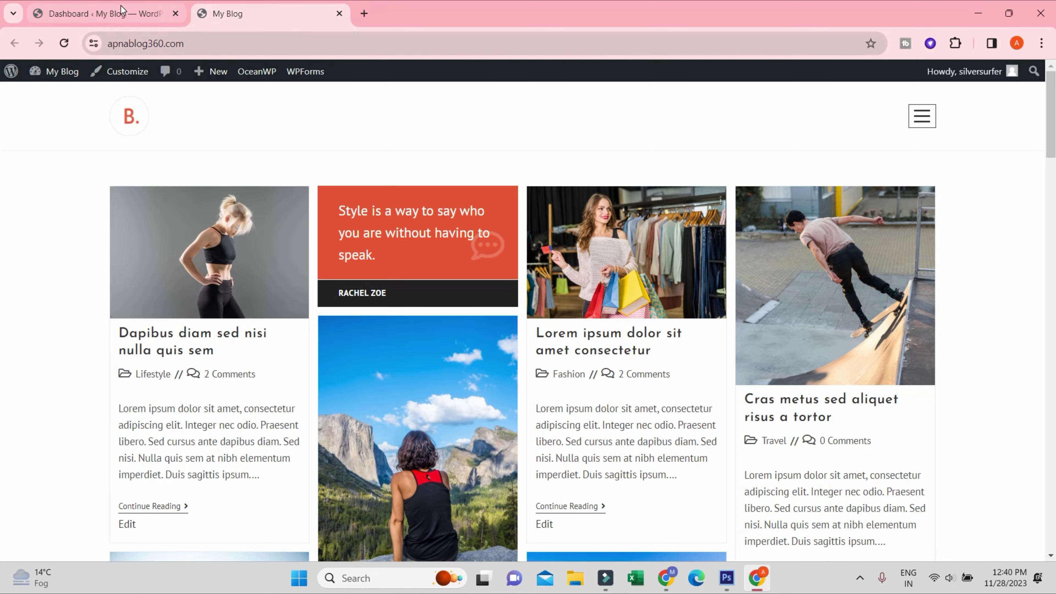
Step: Search the WordPress plugin directory for "litespeed cache" from the Add Plugins page
click(120, 13)
mouse_move(29, 355)
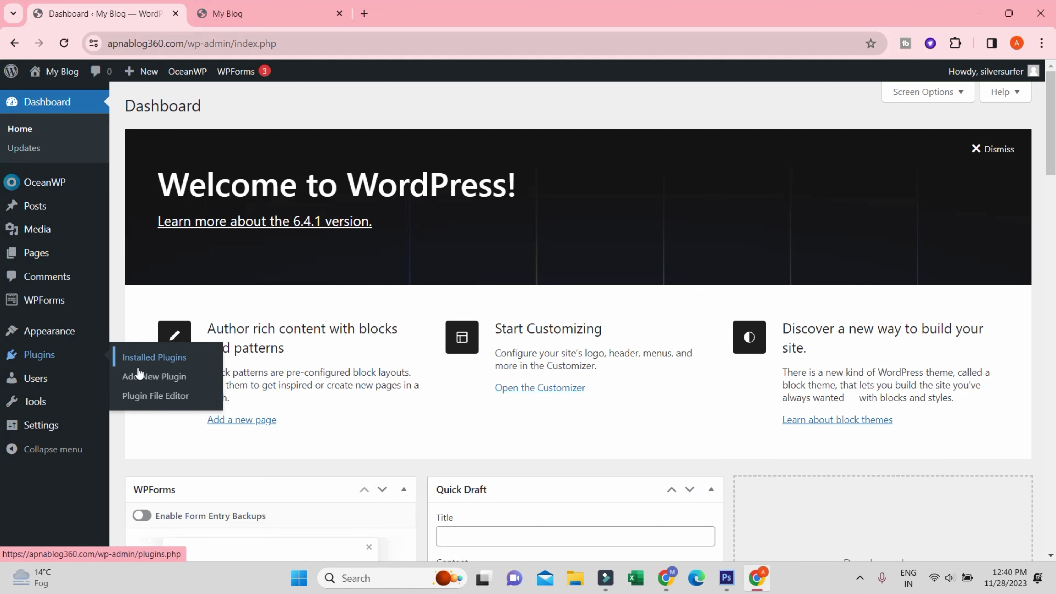
click(138, 380)
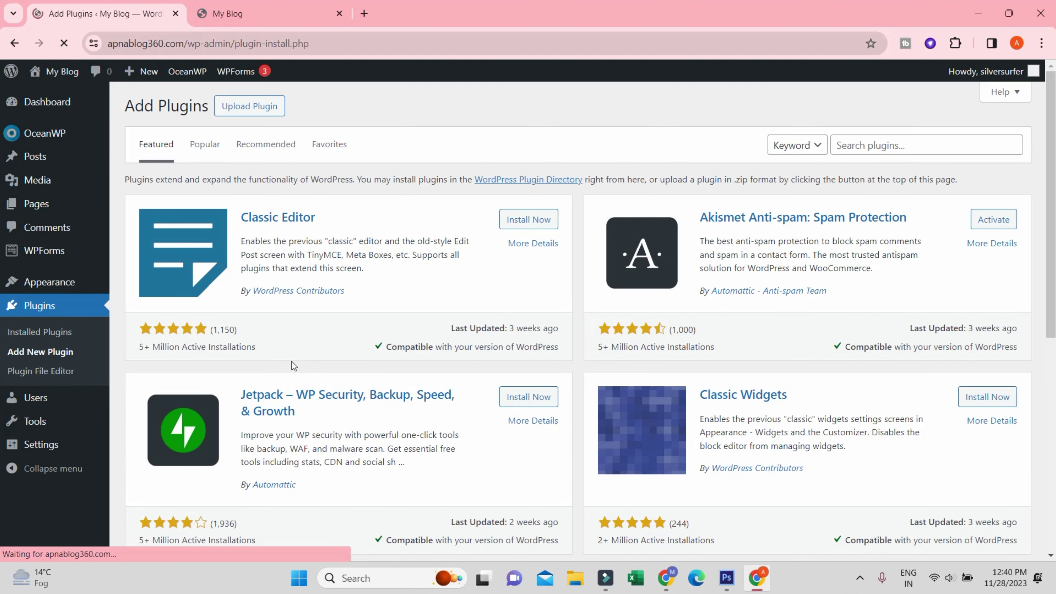
click(861, 144)
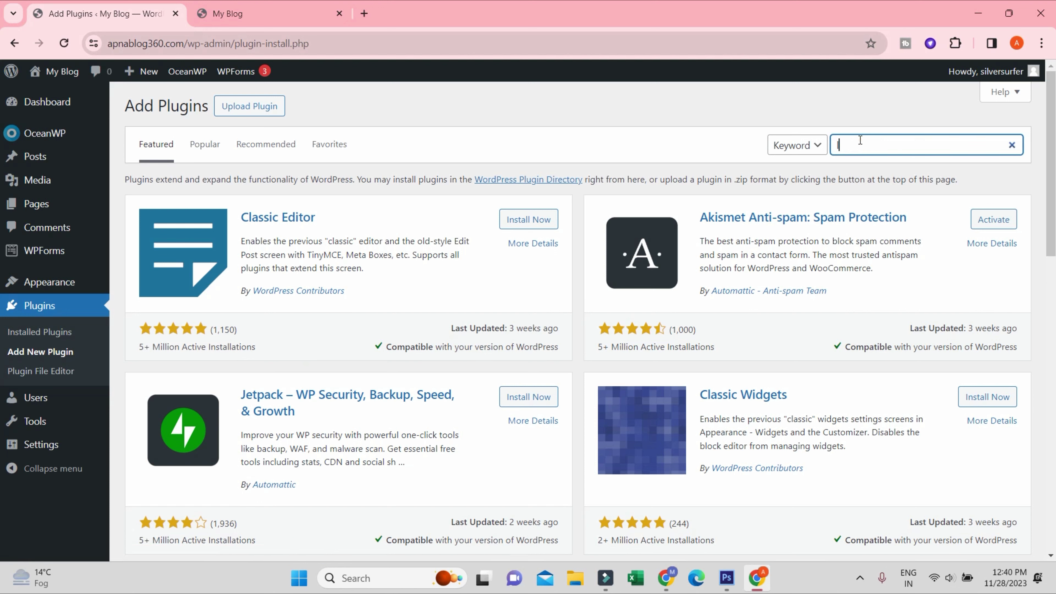
text(itesppeed)
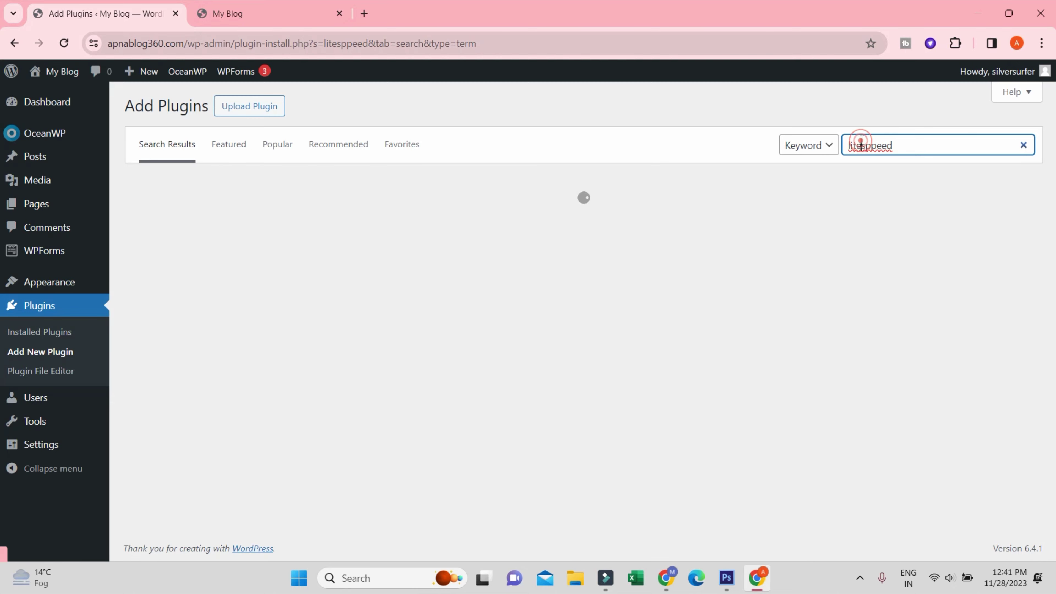
drag(866, 145, 874, 145)
key(BackSpace)
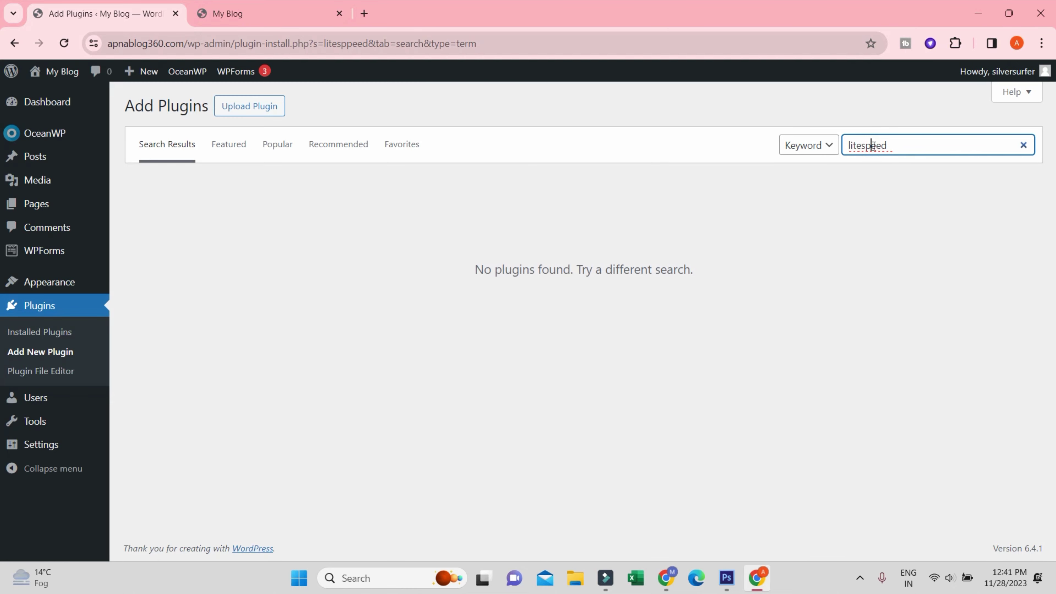
click(929, 141)
text(cache)
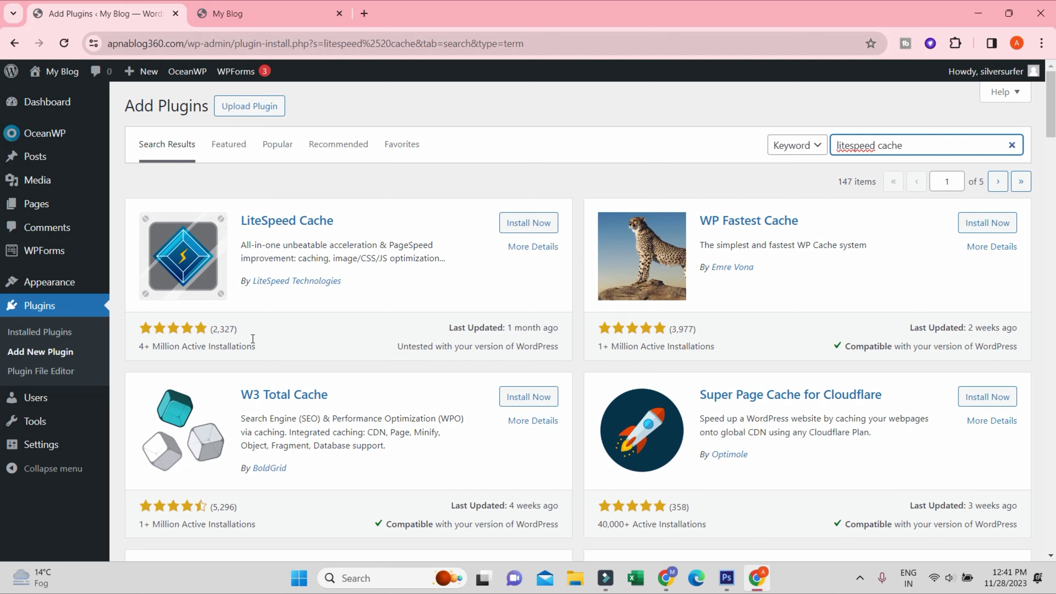
Step: Install and activate the LiteSpeed Cache plugin
click(527, 225)
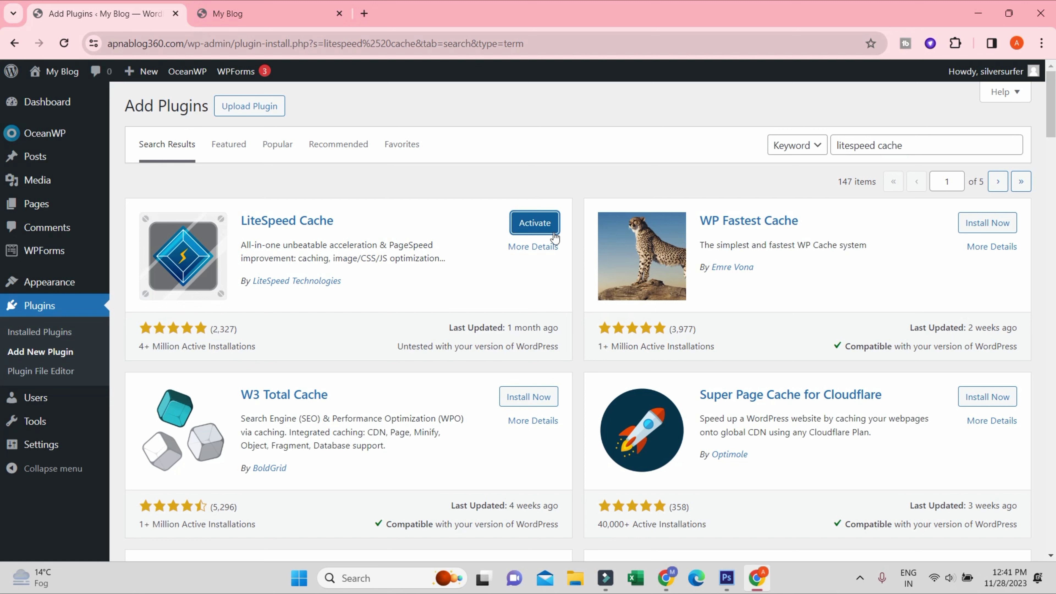
click(527, 228)
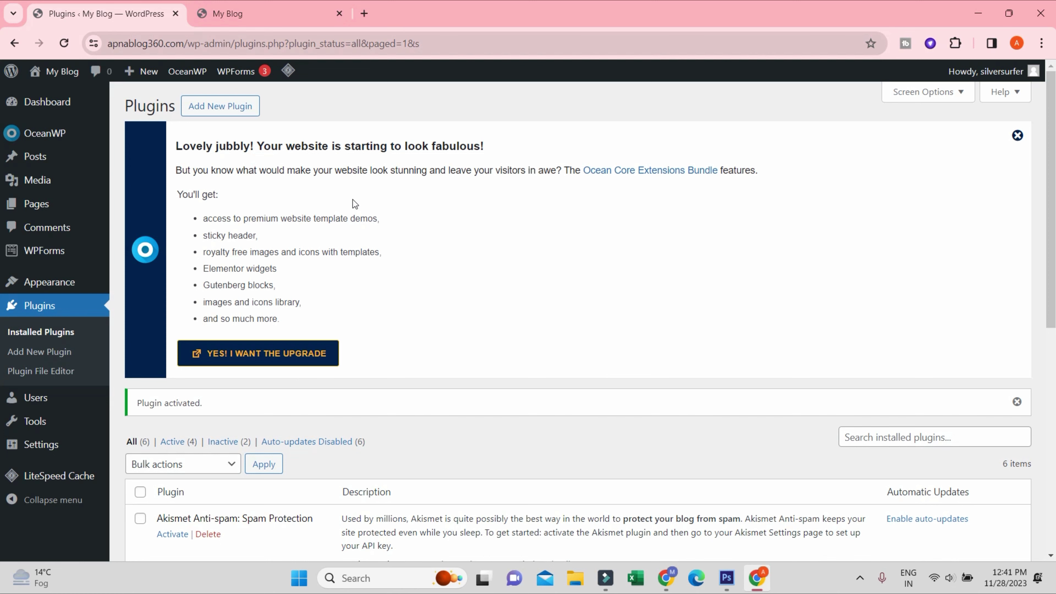
scroll(354, 204, down, 10)
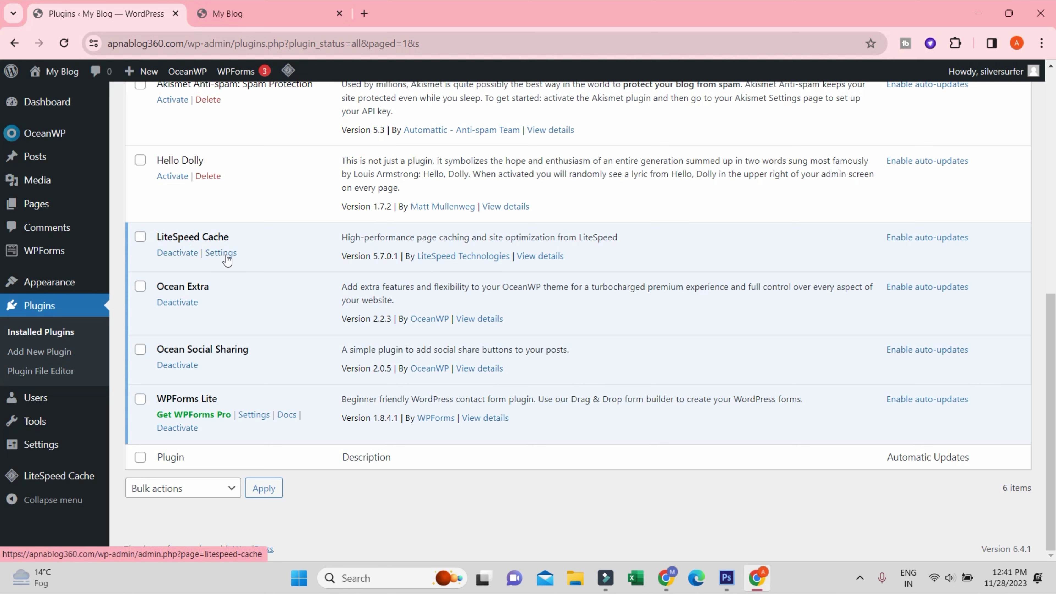
Step: Open the LiteSpeed Cache dashboard and review its usage statistics, cache status and optimization summaries
mouse_move(54, 448)
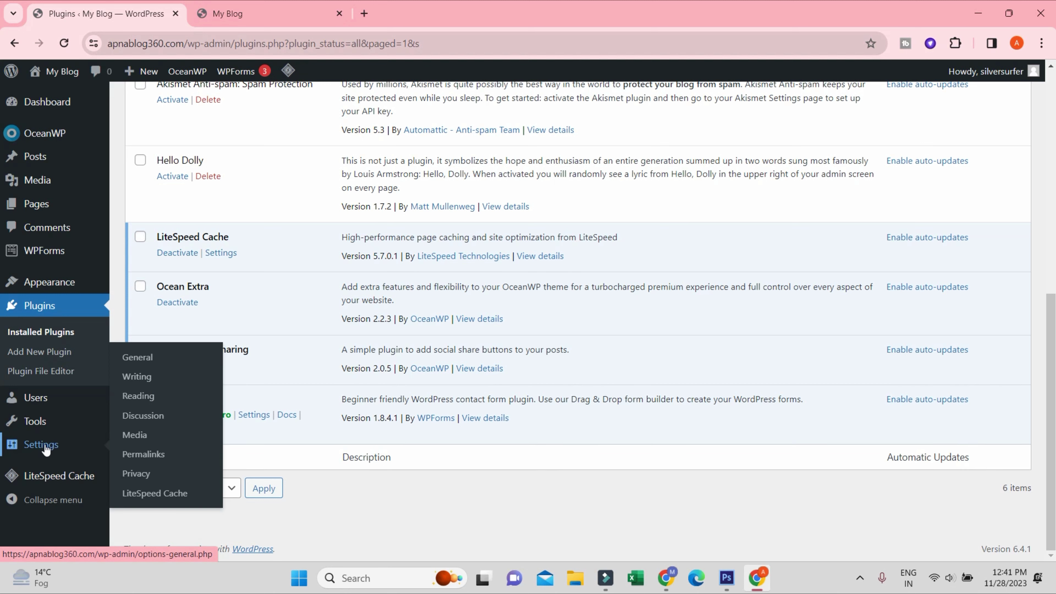
mouse_move(44, 477)
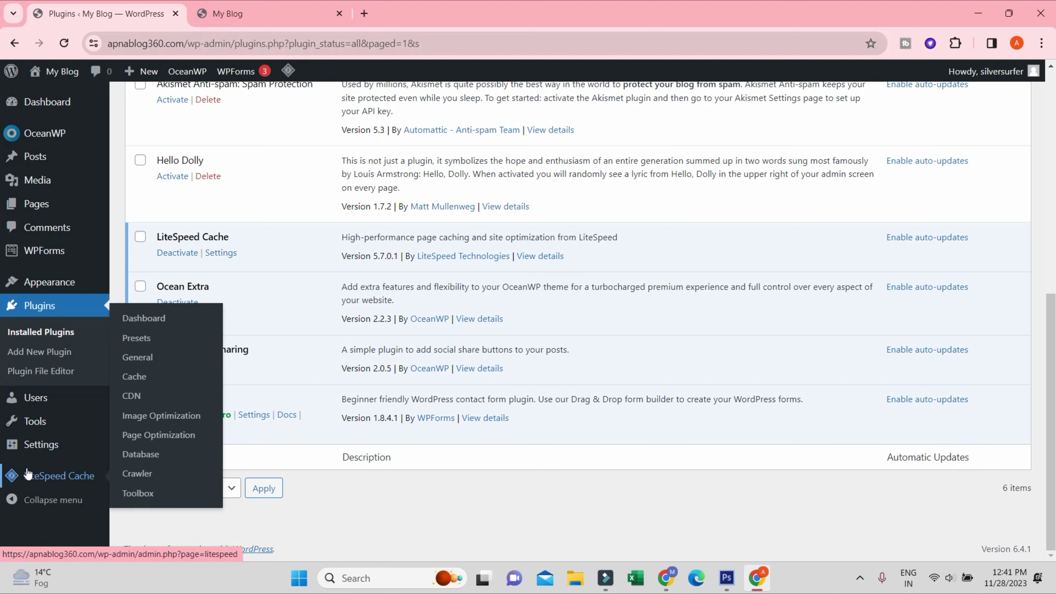
click(38, 478)
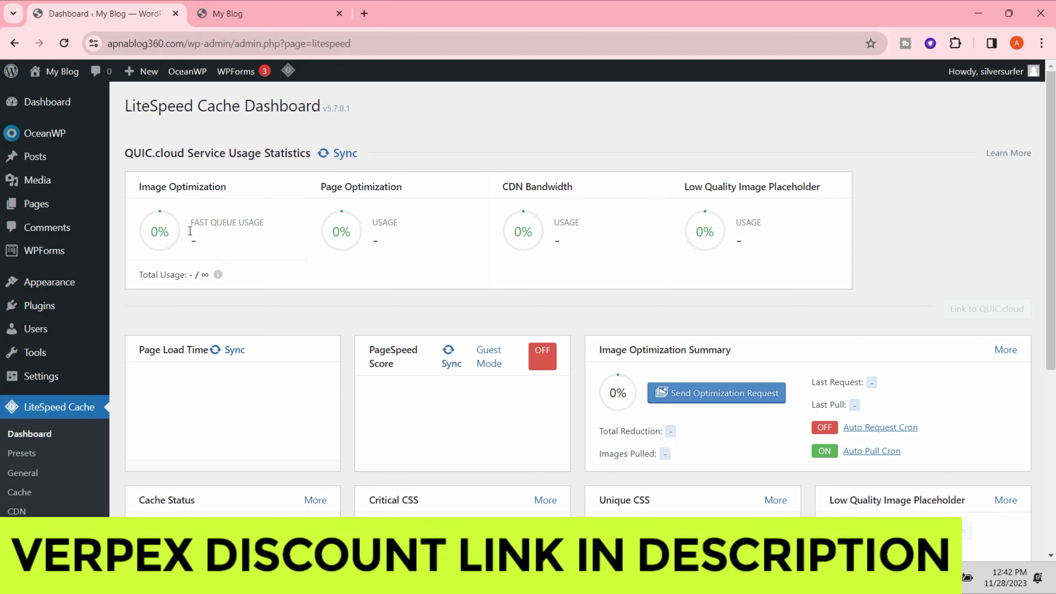
scroll(187, 237, down, 5)
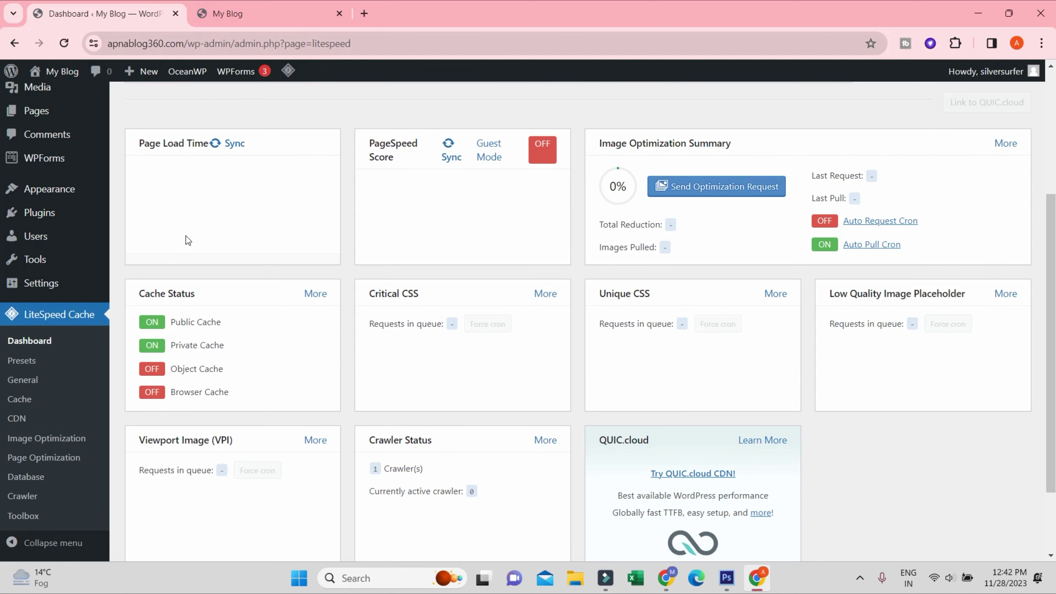
scroll(185, 238, up, 5)
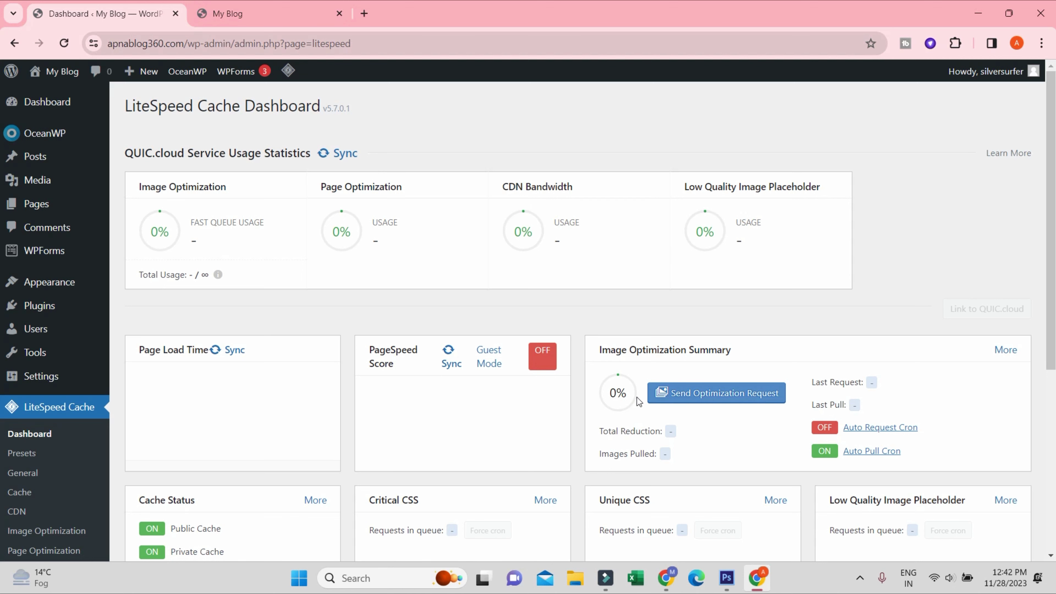
Step: Purge all of the site's LiteSpeed caches
scroll(71, 384, down, 2)
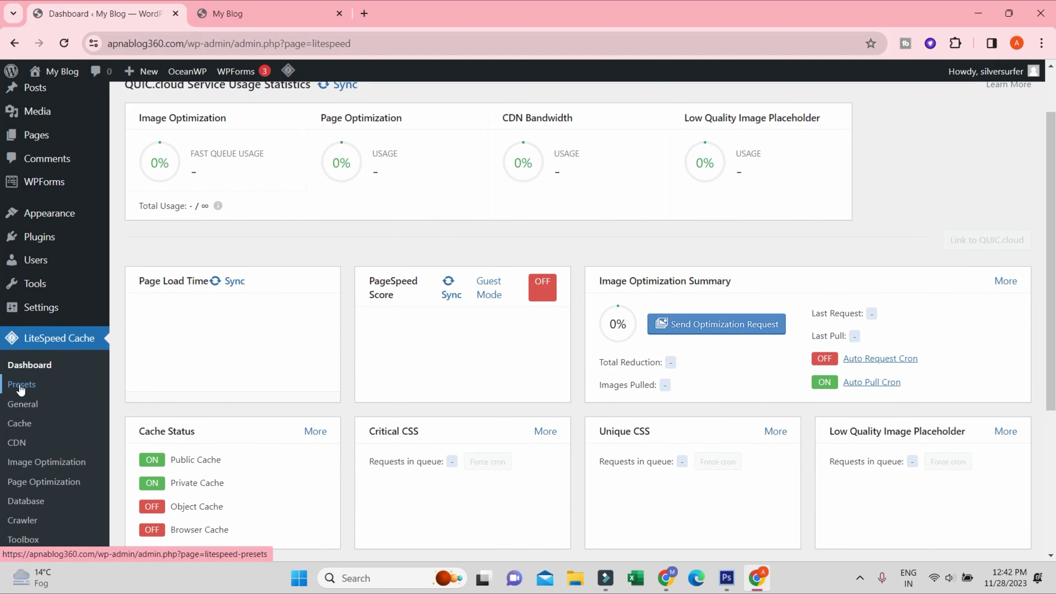
scroll(172, 383, down, 7)
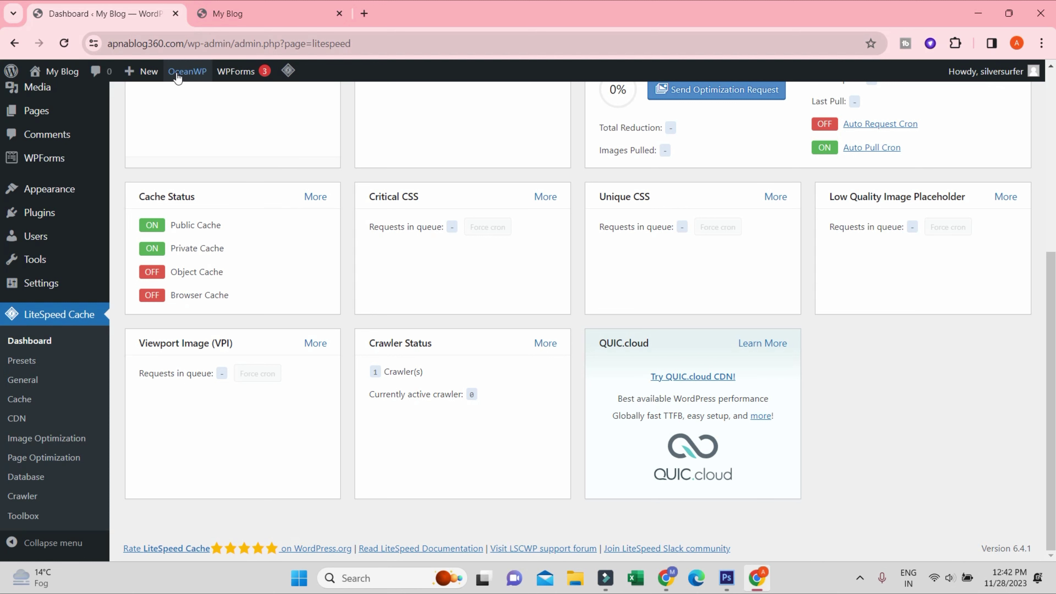
mouse_move(295, 74)
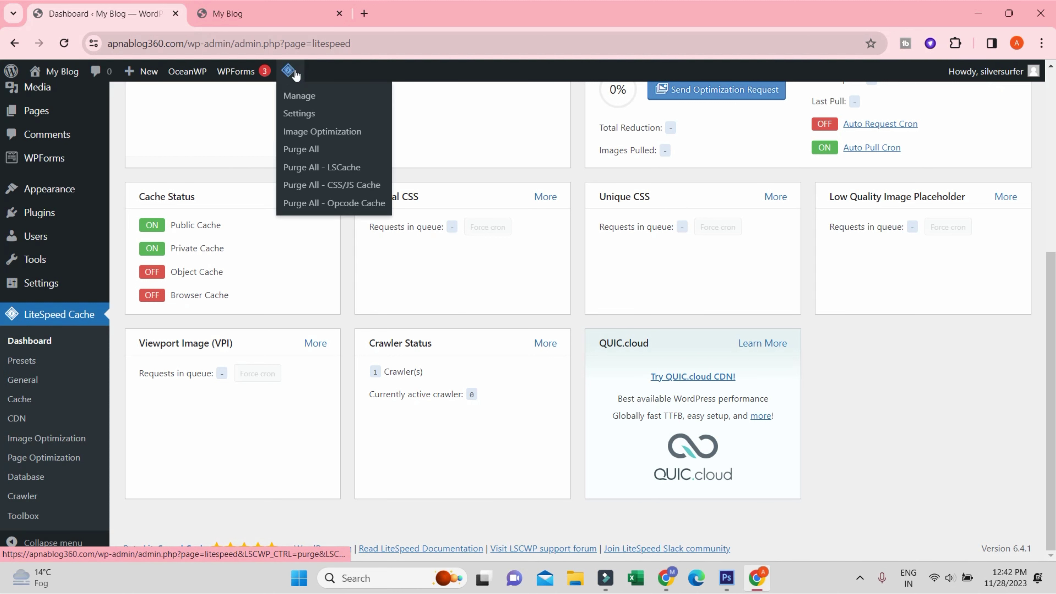
click(311, 154)
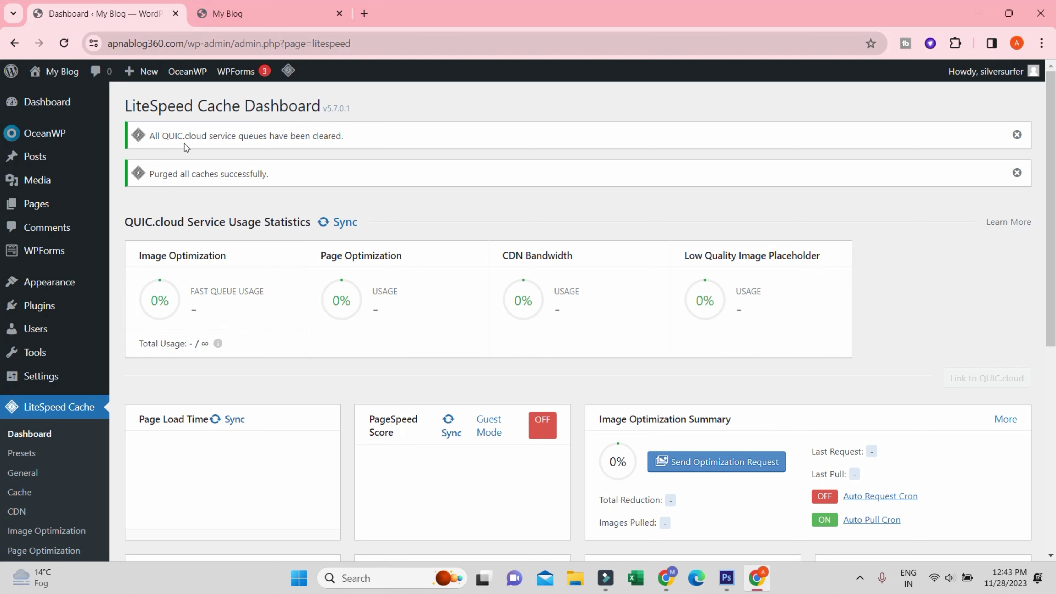
Step: Open the LiteSpeed Cache CDN settings and review the CDN mapping, directory and Cloudflare API options
scroll(156, 378, down, 3)
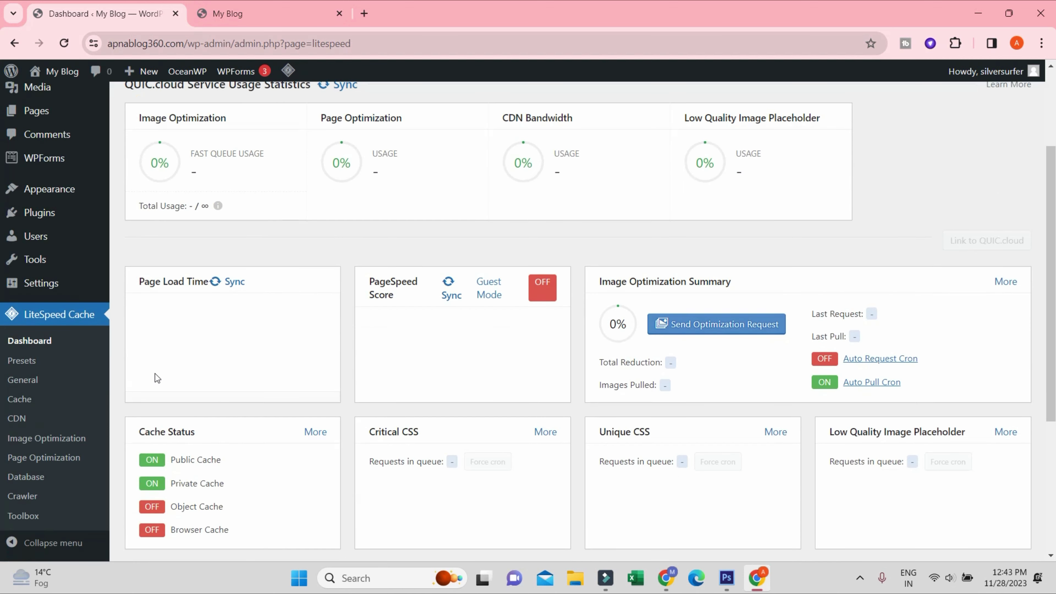
click(17, 418)
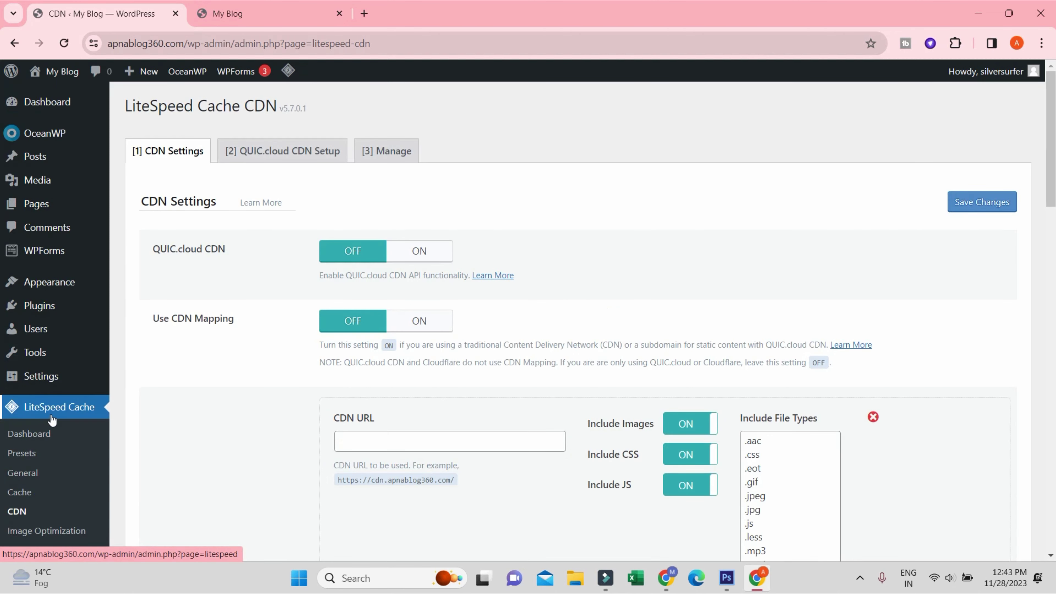
scroll(541, 271, down, 2)
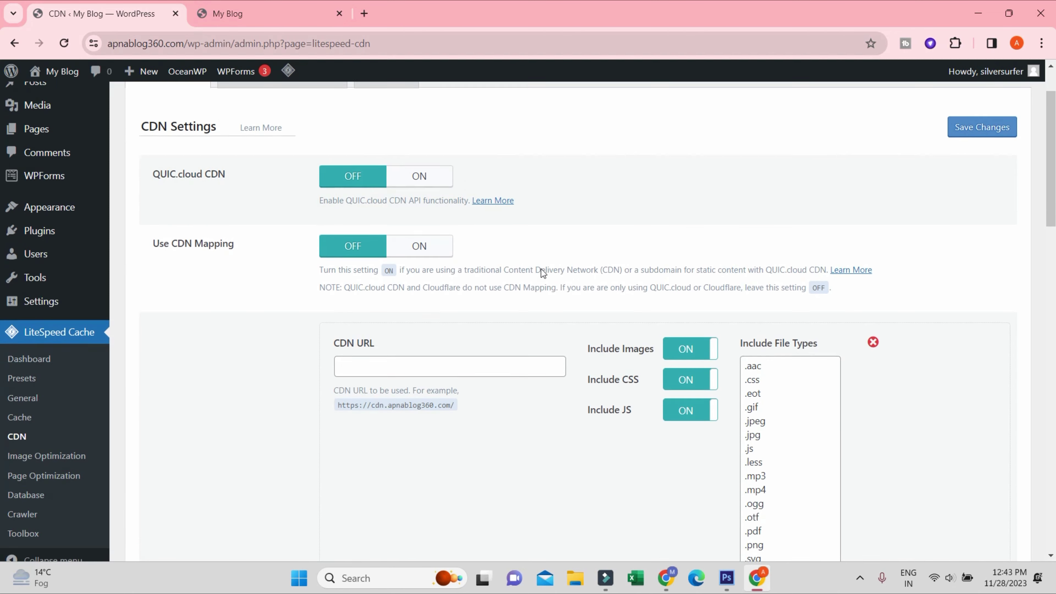
scroll(541, 271, down, 20)
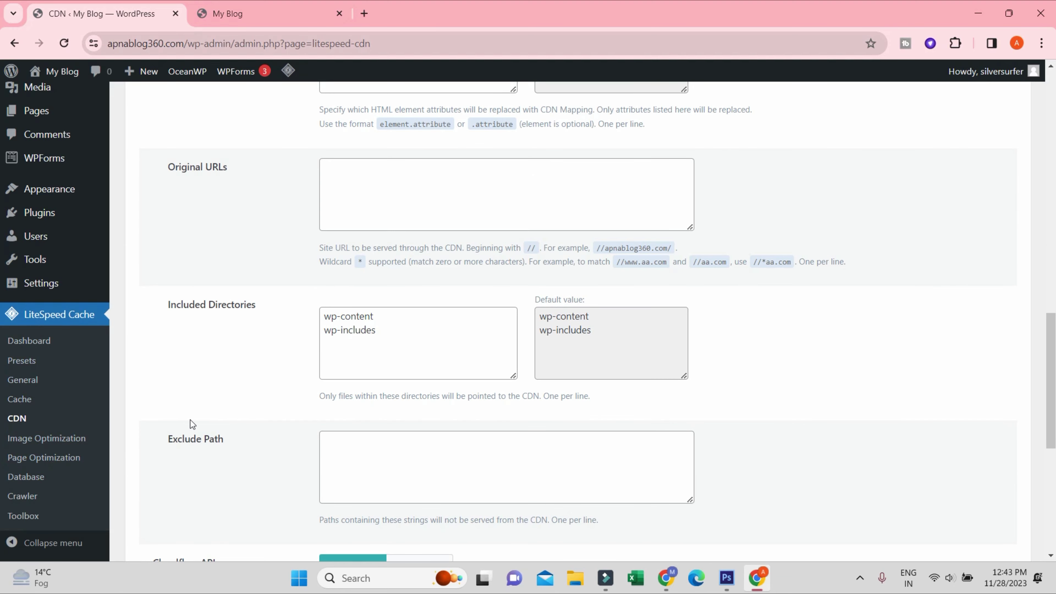
scroll(191, 420, down, 9)
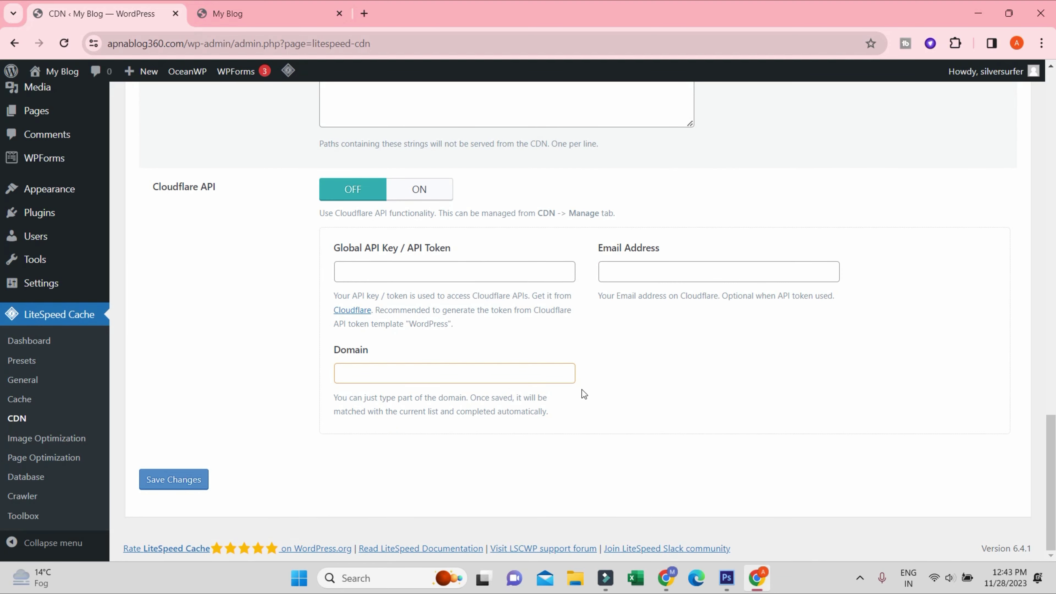
scroll(587, 371, up, 12)
scroll(616, 382, up, 9)
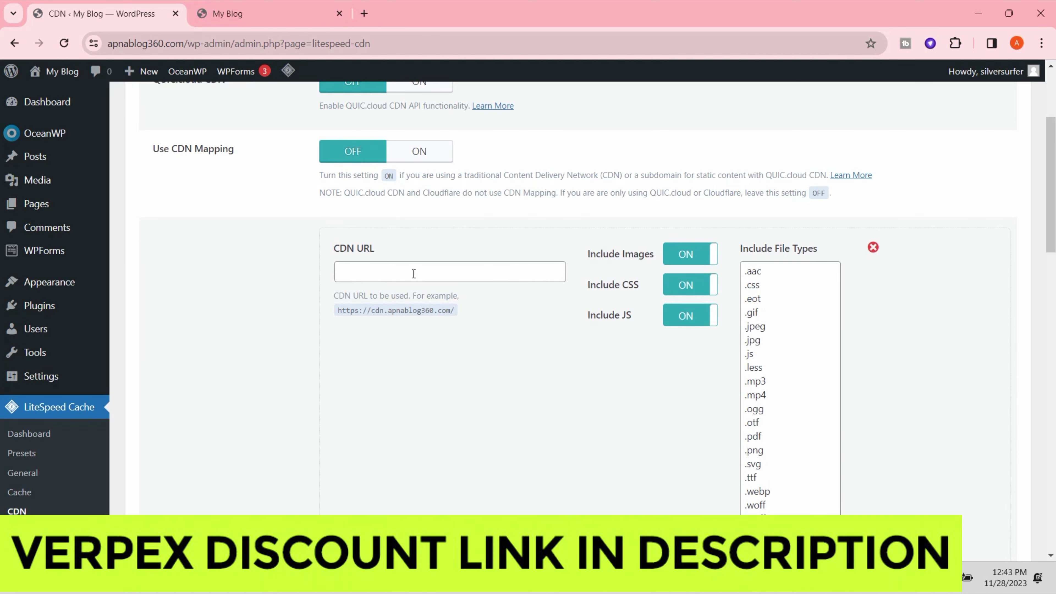
Step: Turn on QUIC.cloud CDN in the CDN settings and save the changes
scroll(371, 259, up, 4)
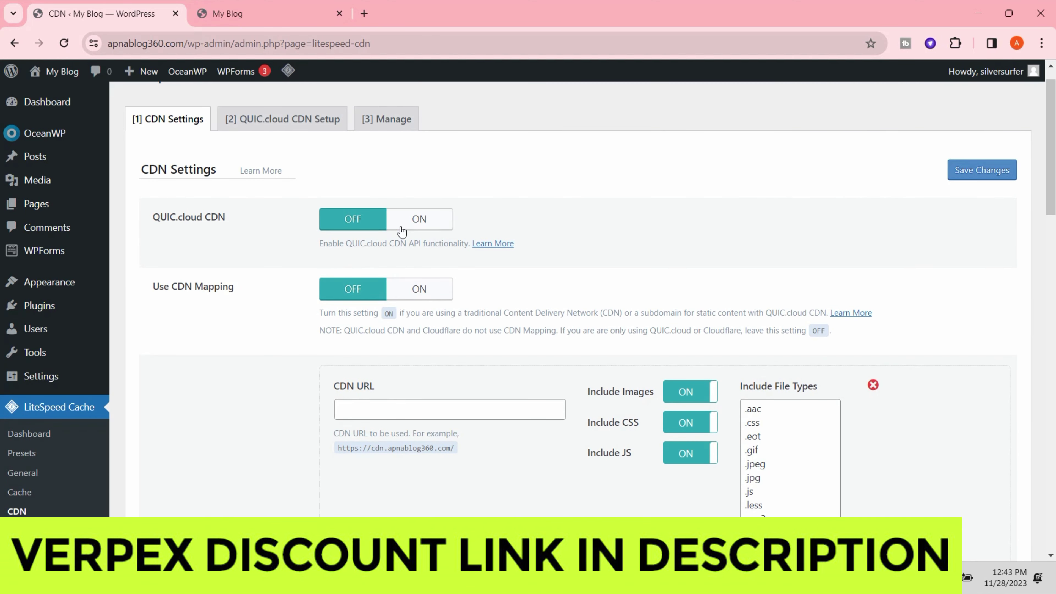
click(410, 222)
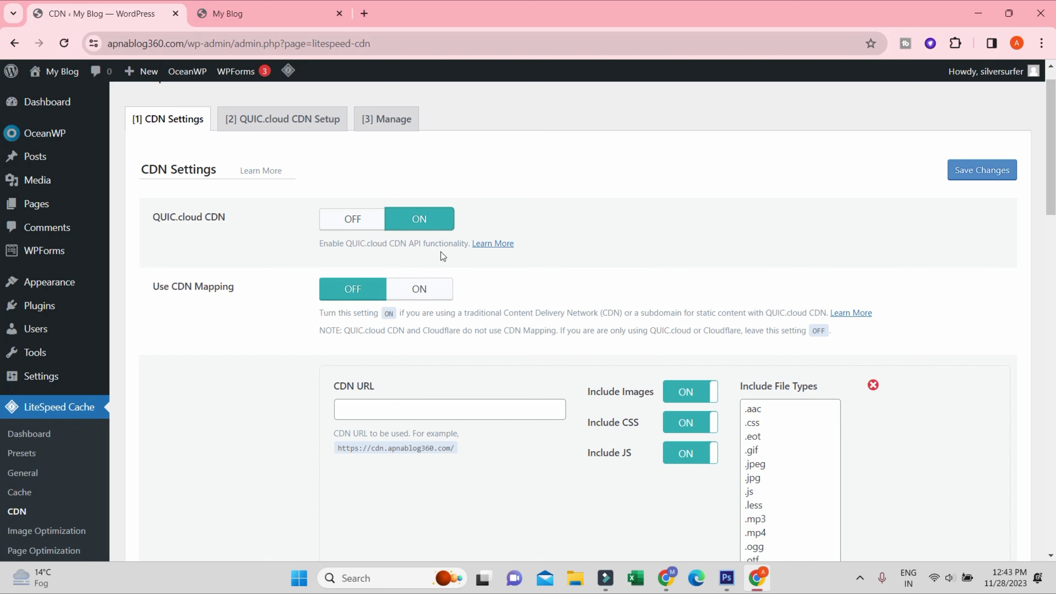
click(974, 178)
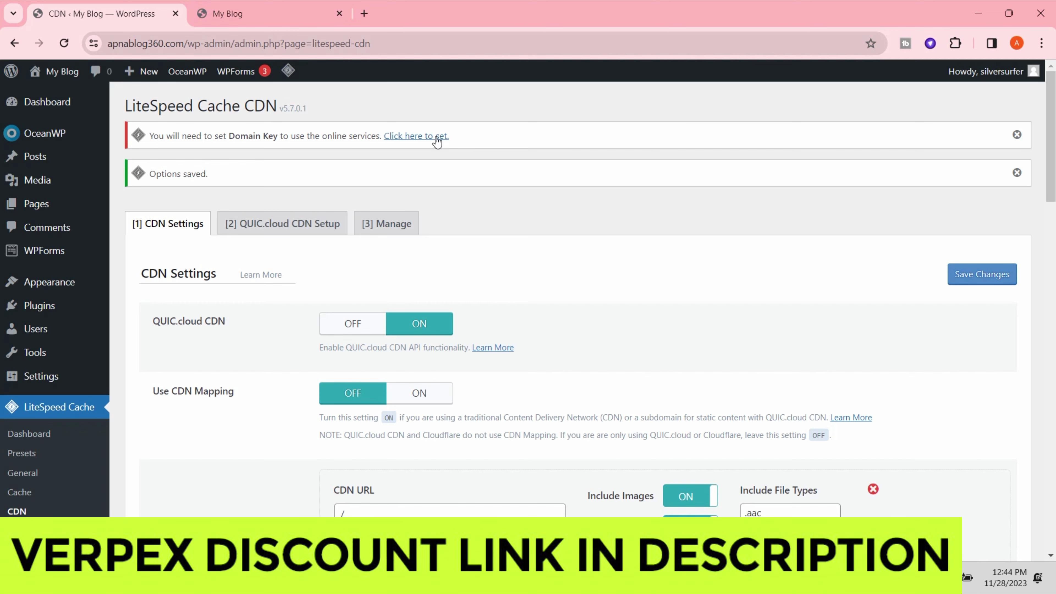
Step: Open the LiteSpeed Cache Image Optimization summary and examine the image thumbnail group sizes
scroll(40, 450, down, 3)
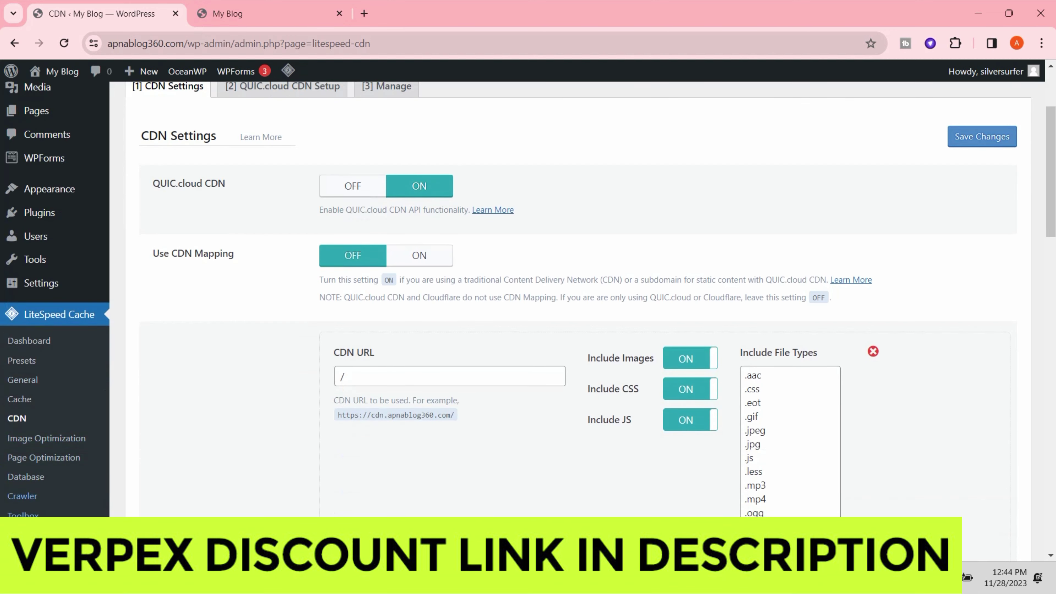
click(39, 439)
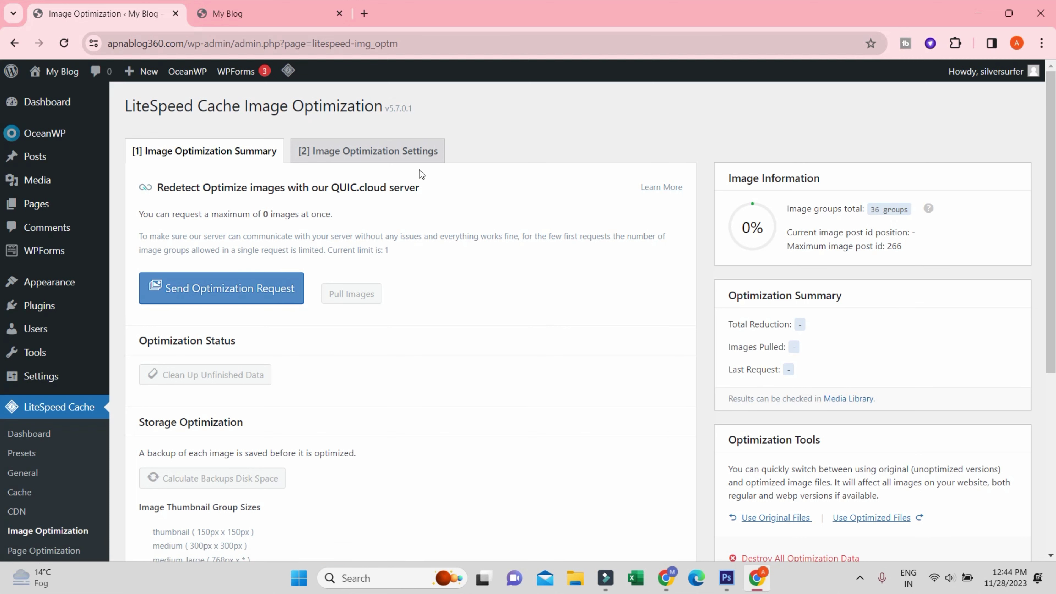
scroll(391, 332, down, 5)
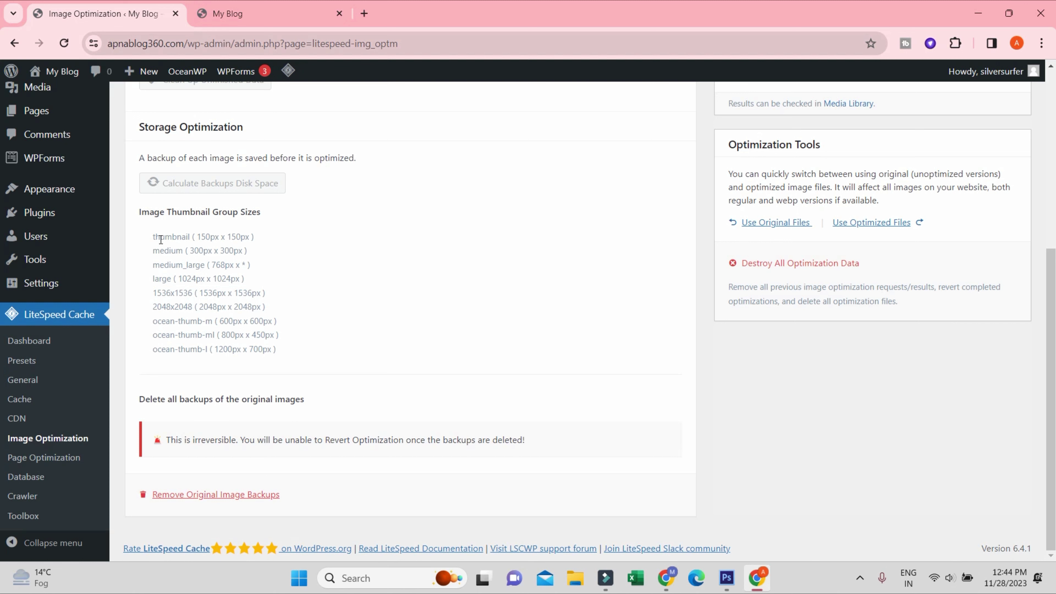
drag(161, 237, 265, 349)
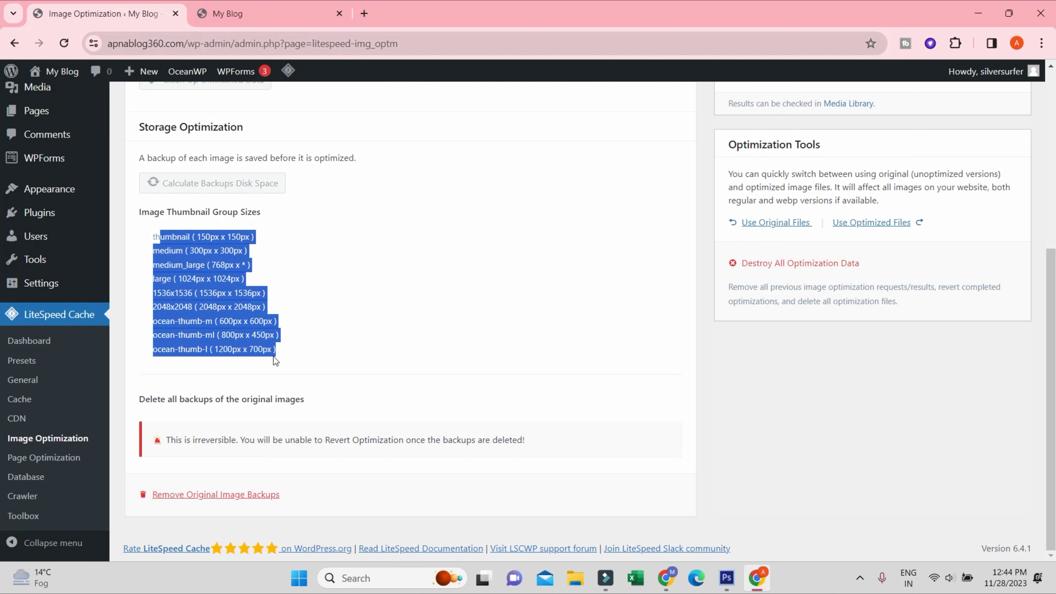
click(291, 356)
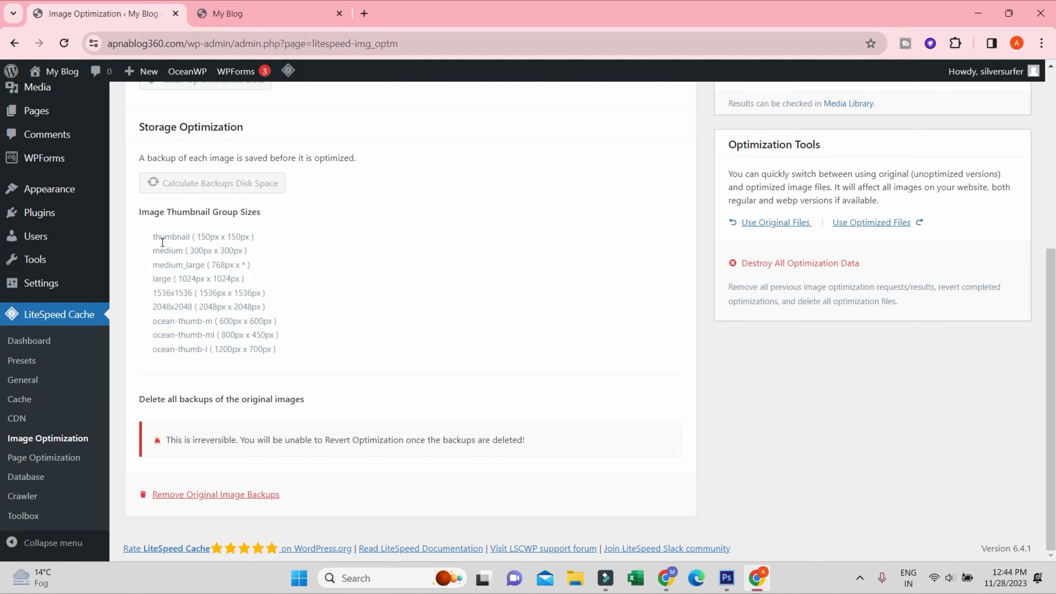